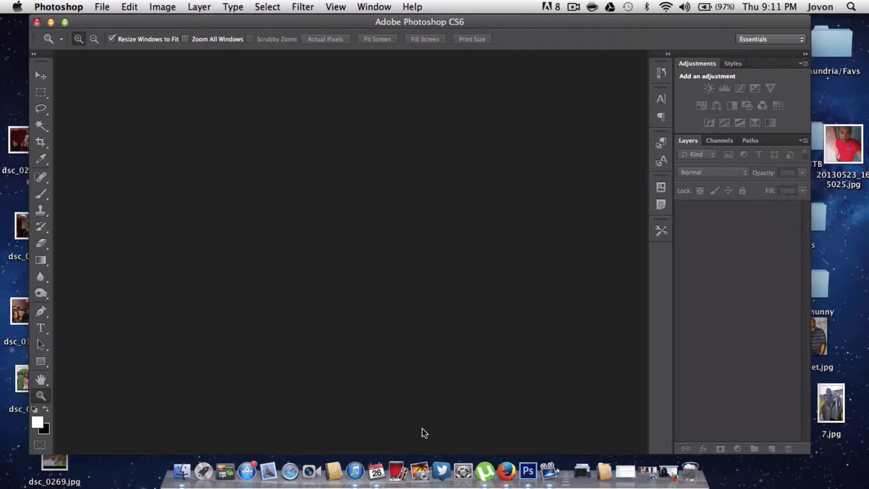
Open the Desktop photo chunny.jpg as a new document.
double_click(370, 253)
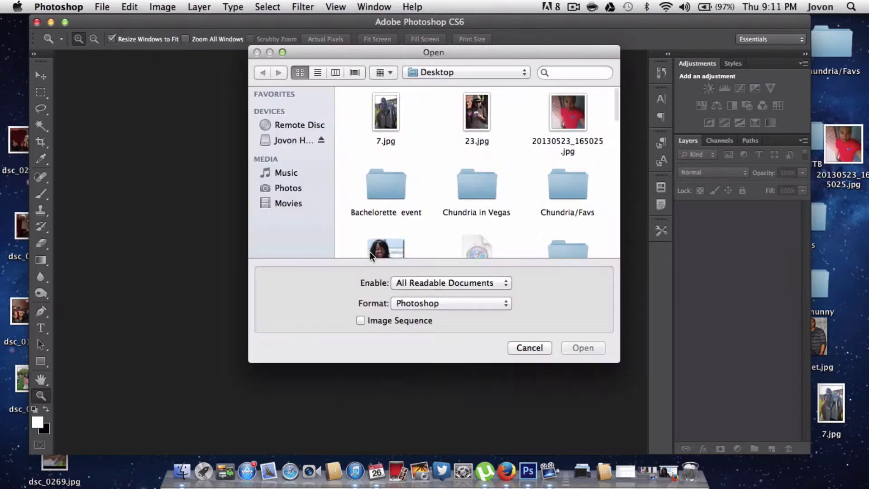
scroll(388, 216, down, 2)
click(389, 221)
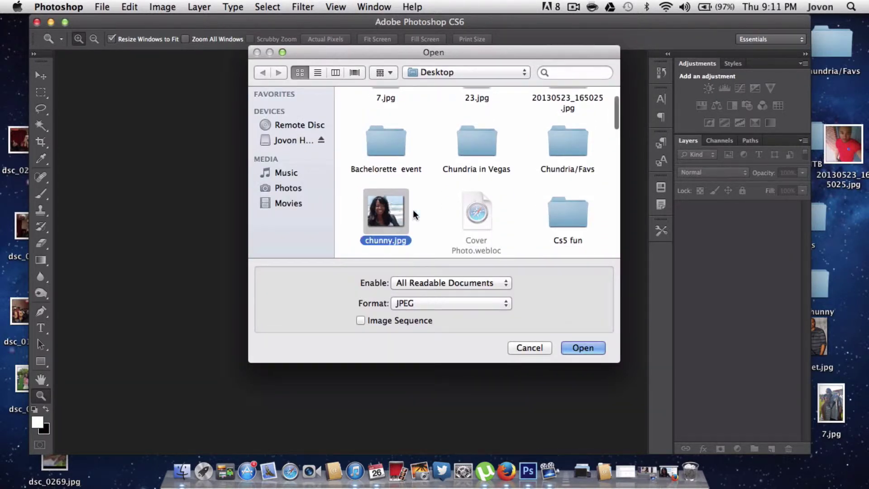
click(571, 347)
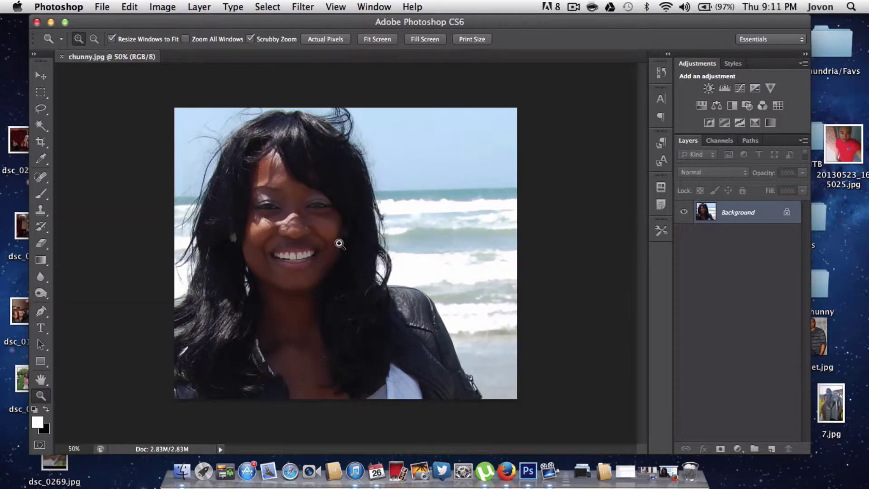
Zoom to 200% on her mouth and frame her face in the view.
click(315, 251)
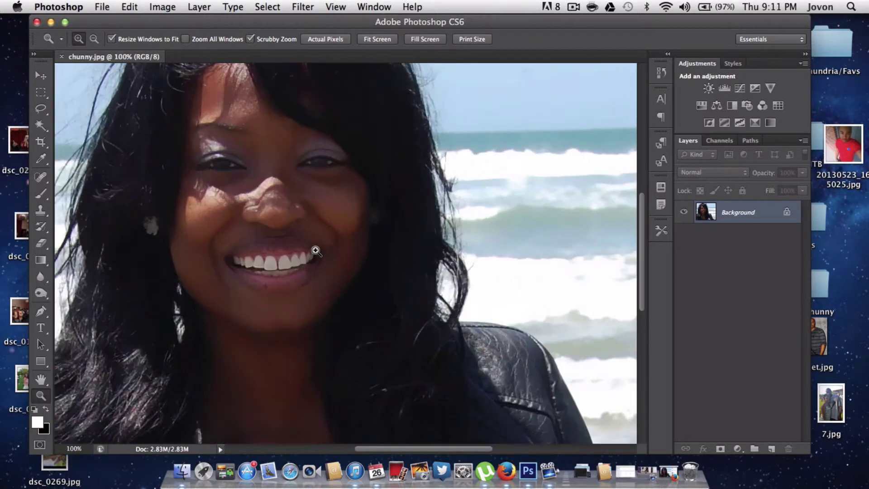
click(316, 251)
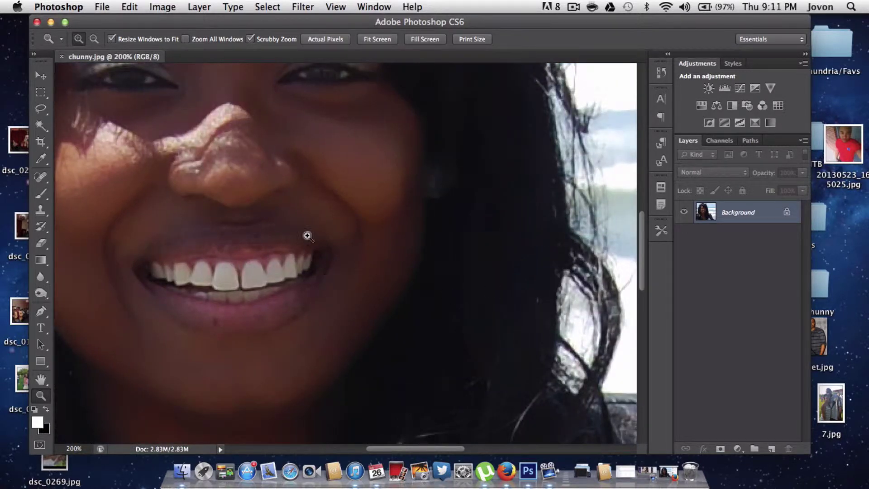
scroll(334, 207, up, 1)
scroll(334, 206, up, 5)
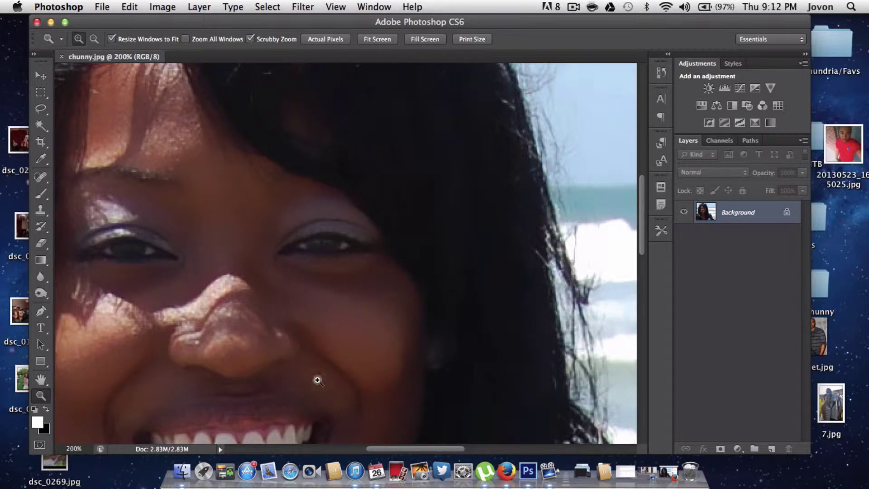
scroll(313, 383, down, 5)
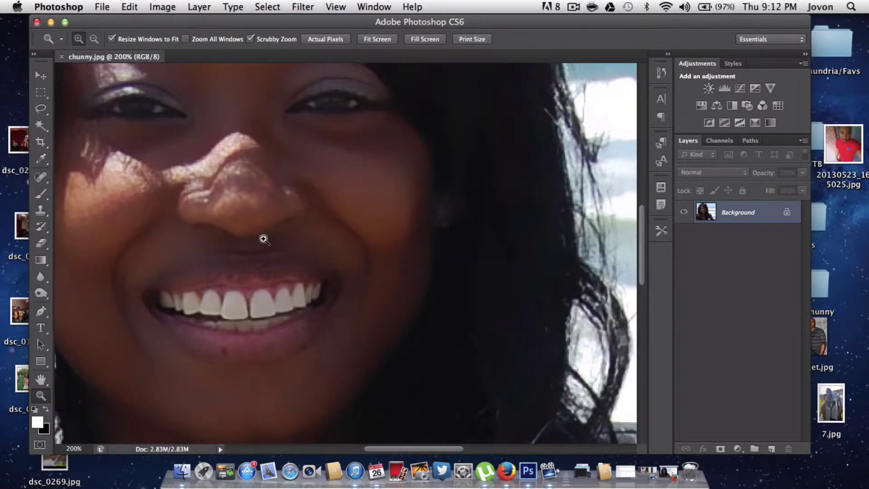
scroll(262, 239, up, 2)
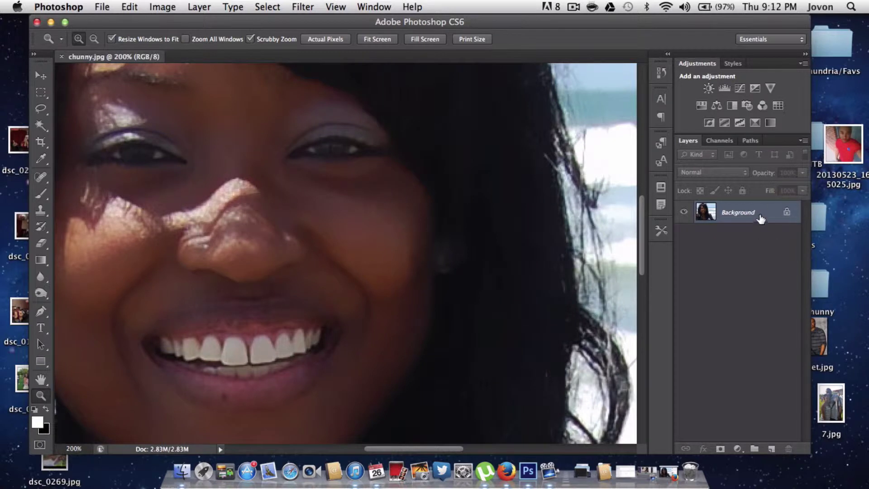
Duplicate the Background layer and add a Color Balance layer with an inverted, all-black mask.
key(super+j)
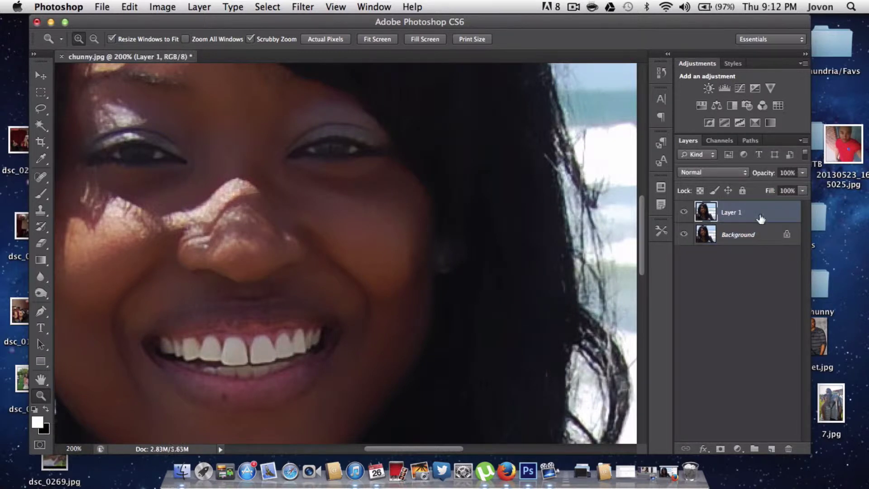
click(717, 107)
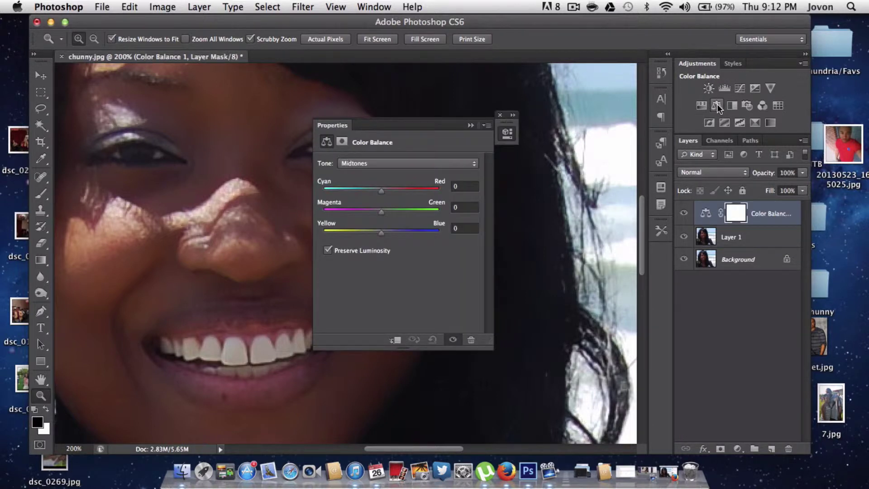
click(736, 214)
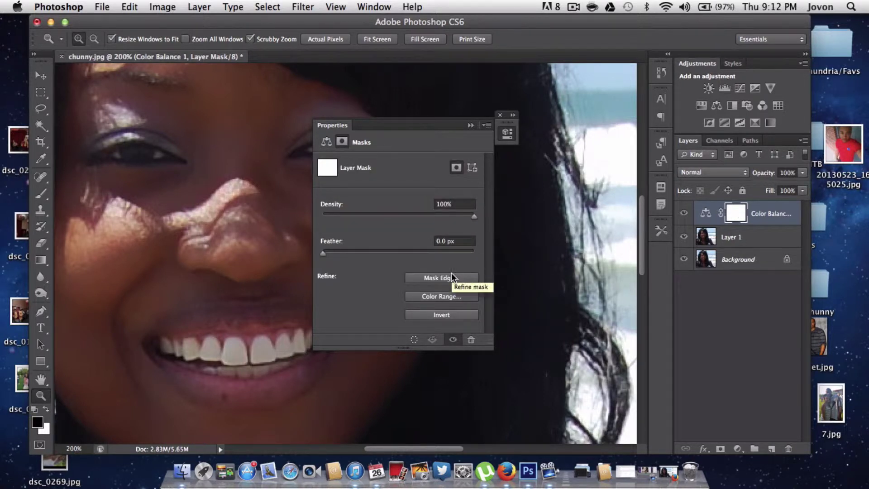
key(super+i)
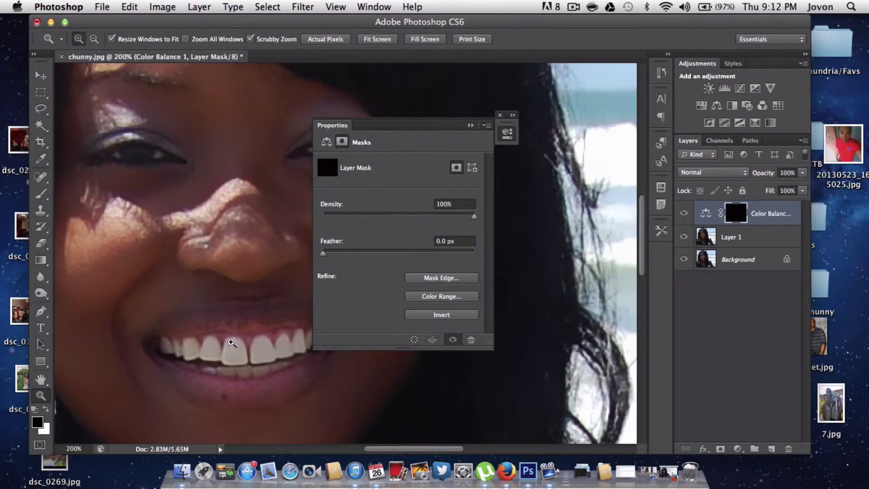
Select the Brush tool, float the Properties panel, and make white the foreground colour.
key(b)
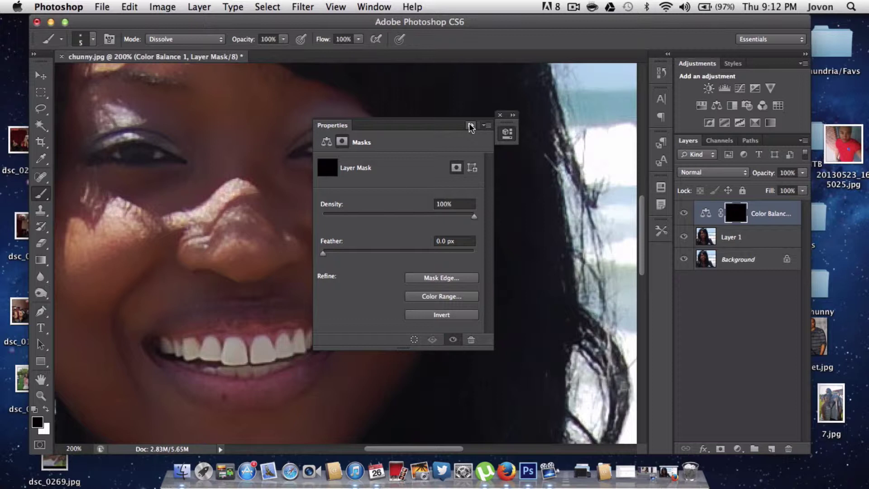
drag(440, 130, 637, 85)
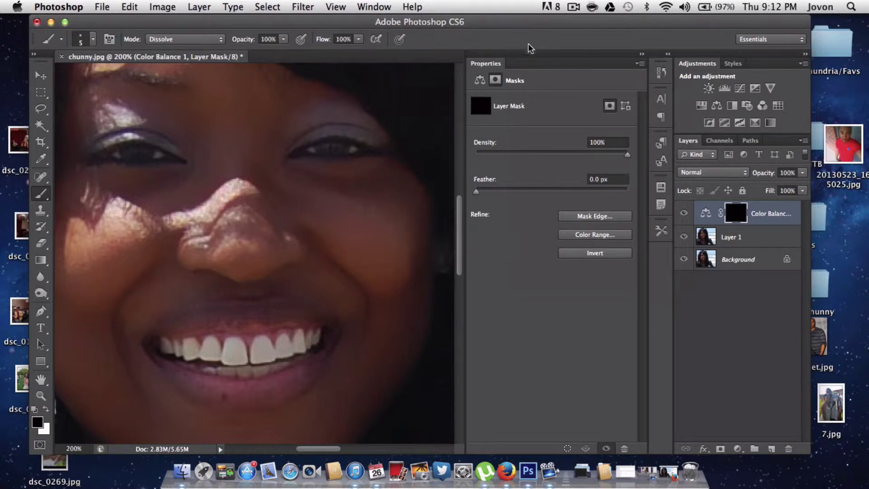
mouse_move(533, 67)
mouse_down()
mouse_move(460, 87)
mouse_move(394, 86)
mouse_move(554, 68)
mouse_up()
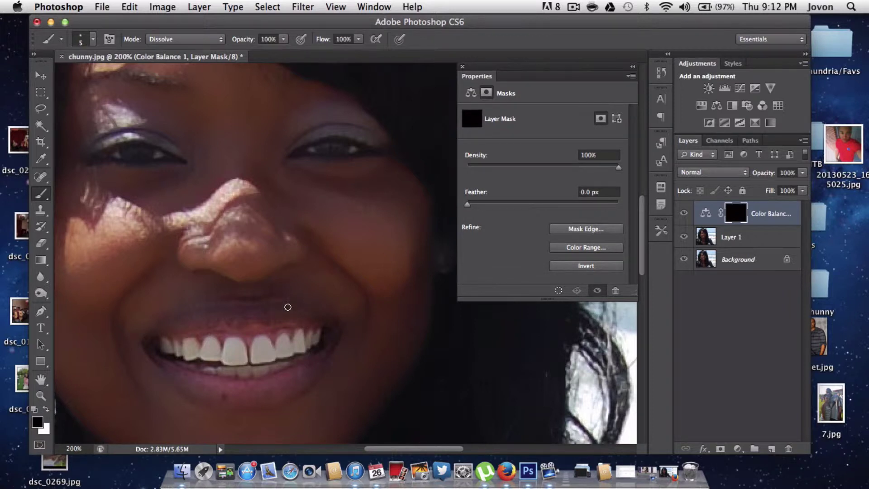
key(x)
Set the Color Balance midtones Magenta–Green to -12, then reselect the layer mask.
click(707, 216)
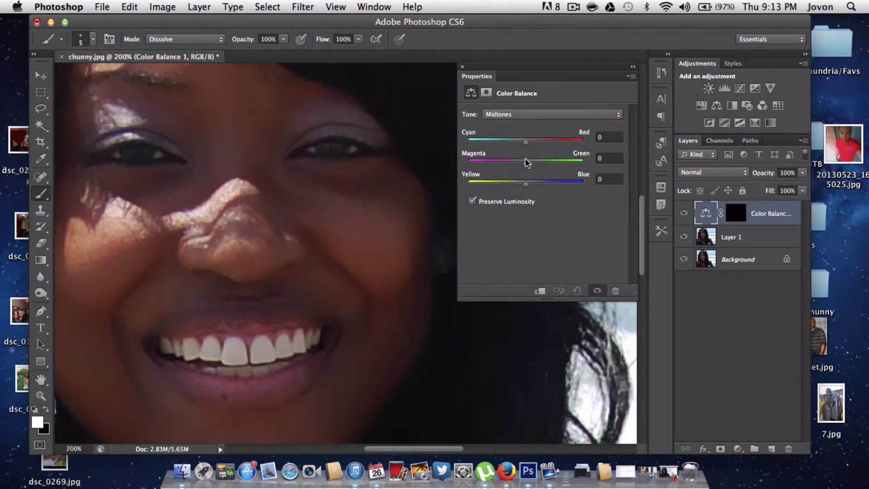
drag(525, 159, 506, 165)
click(737, 213)
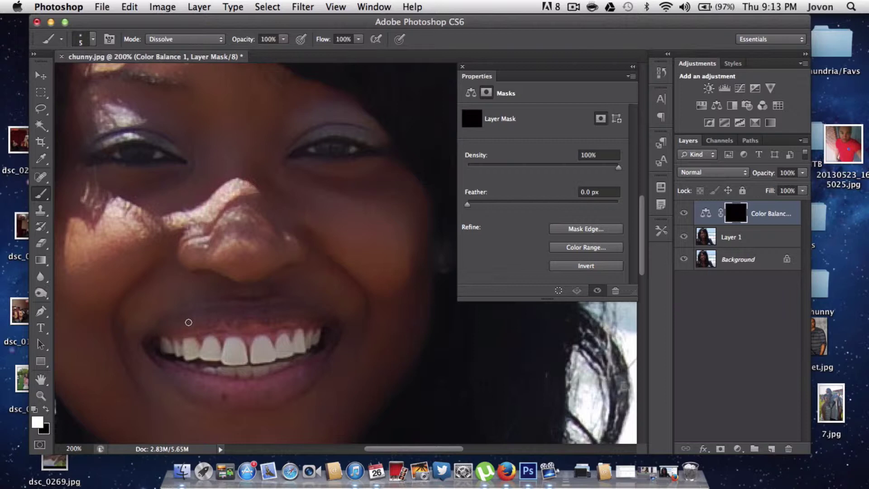
Magnify the mouth to 300%.
key(z)
click(188, 322)
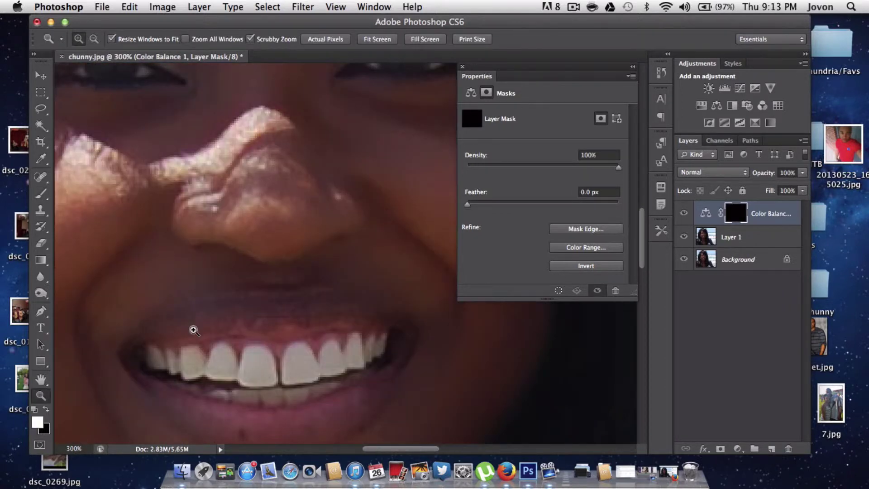
scroll(194, 330, down, 4)
Paint the mask to reveal the magenta tint along the upper lip and right lip corner.
key(b)
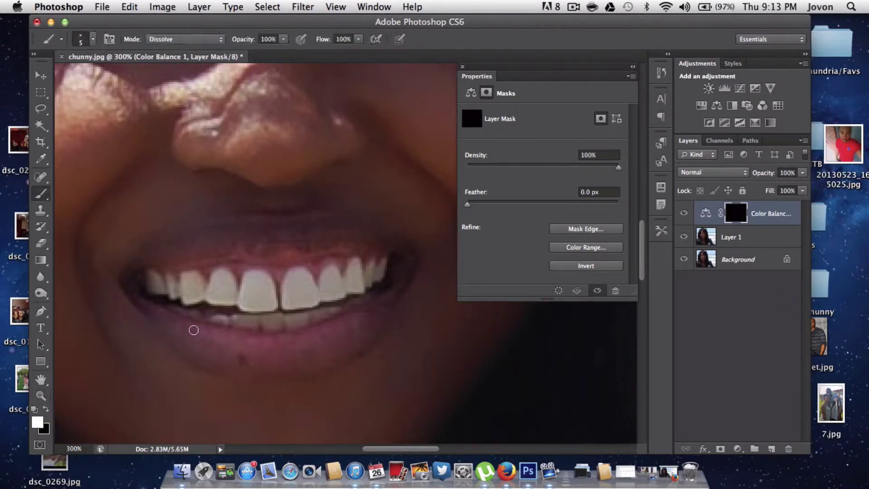
mouse_move(186, 251)
mouse_down()
mouse_move(391, 248)
mouse_move(397, 287)
mouse_move(352, 324)
mouse_move(305, 341)
mouse_move(358, 317)
mouse_move(316, 339)
mouse_move(267, 344)
mouse_move(149, 317)
mouse_move(129, 297)
mouse_move(128, 266)
mouse_move(231, 251)
mouse_move(341, 251)
mouse_move(364, 259)
mouse_up()
key(x)
key(x)
mouse_move(364, 235)
mouse_down()
mouse_move(399, 244)
mouse_move(407, 260)
mouse_move(400, 296)
mouse_up()
Paint black to remove tint spill from the teeth's lower edge, and enlarge the brush to 8.
key(x)
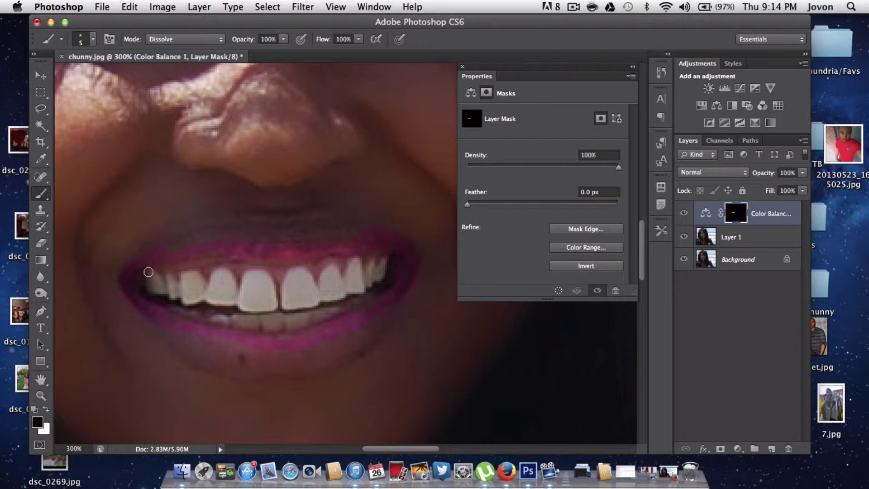
mouse_move(134, 287)
mouse_down()
mouse_move(148, 284)
mouse_move(170, 306)
mouse_up()
key(x)
key(bracketright)
key(bracketright)
key(bracketright)
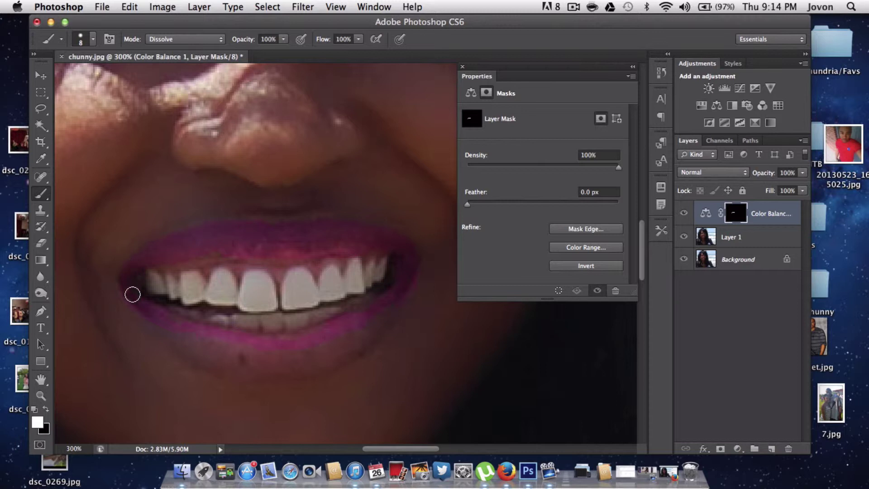
Fill the whole lower lip with magenta tint, then return to a 5 px white brush.
mouse_move(166, 327)
mouse_down()
mouse_move(226, 353)
mouse_move(272, 355)
mouse_move(213, 333)
mouse_move(319, 359)
mouse_move(313, 338)
mouse_move(293, 343)
mouse_move(321, 334)
mouse_move(277, 348)
mouse_up()
mouse_move(330, 337)
mouse_down()
mouse_move(382, 318)
mouse_move(397, 301)
mouse_move(353, 347)
mouse_move(318, 360)
mouse_move(350, 346)
mouse_move(309, 354)
mouse_move(318, 346)
mouse_move(312, 365)
mouse_move(254, 363)
mouse_up()
mouse_move(214, 362)
mouse_down()
mouse_move(146, 318)
mouse_move(187, 355)
mouse_move(269, 377)
mouse_move(318, 372)
mouse_move(371, 337)
mouse_move(275, 356)
mouse_move(232, 355)
mouse_move(165, 335)
mouse_move(224, 340)
mouse_move(146, 337)
mouse_move(179, 348)
mouse_move(136, 340)
mouse_move(130, 320)
mouse_move(170, 354)
mouse_move(126, 314)
mouse_move(187, 376)
mouse_move(154, 342)
mouse_up()
key(x)
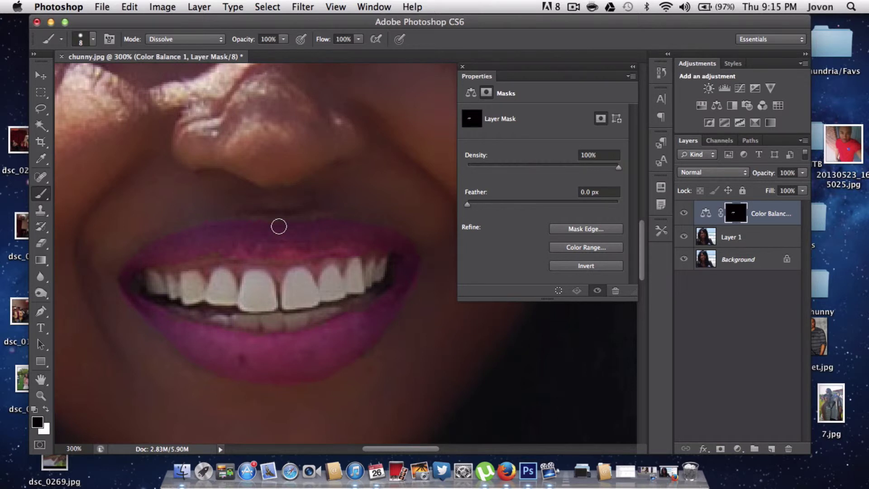
key(bracketleft)
key(bracketleft)
key(bracketleft)
key(x)
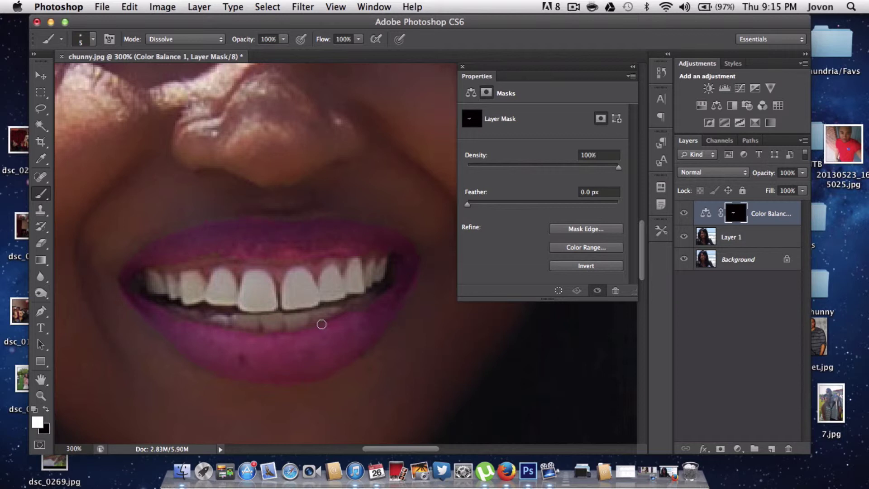
Zoom out to 100% and give the lip mask a 10.0 px feather.
key(z)
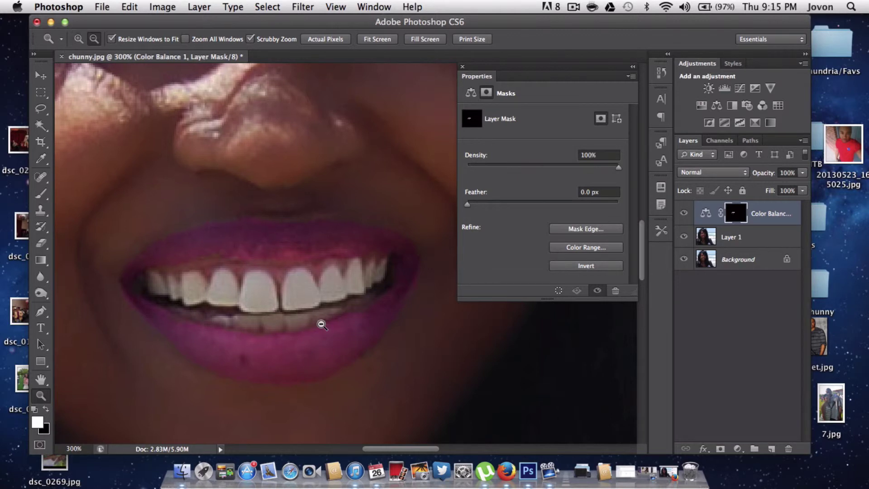
alt+click(321, 325)
alt+click(321, 325)
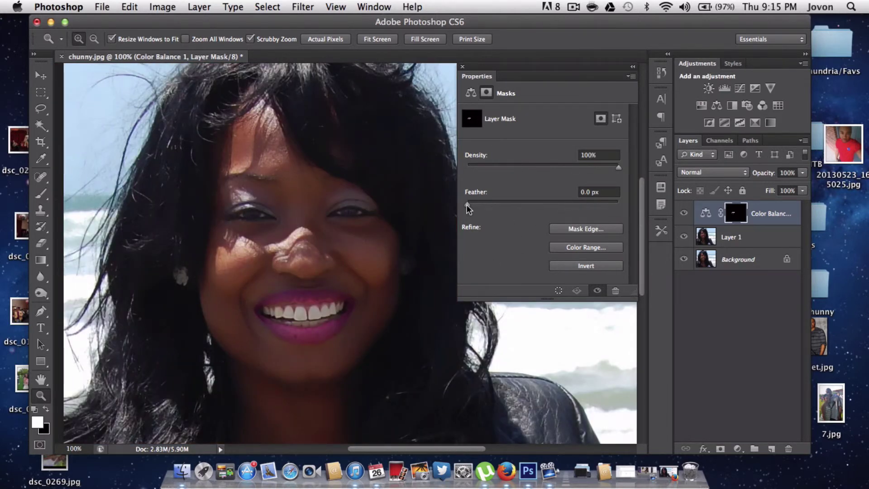
drag(466, 205, 528, 201)
drag(528, 207, 527, 207)
click(248, 333)
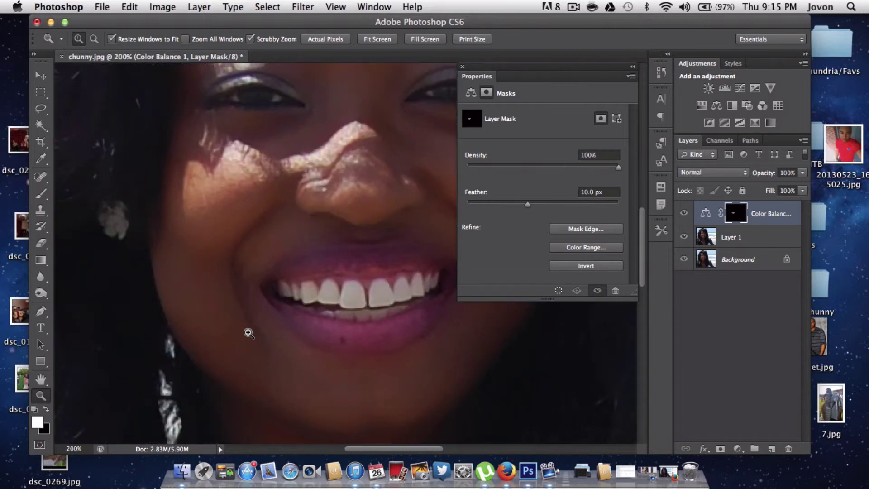
key(b)
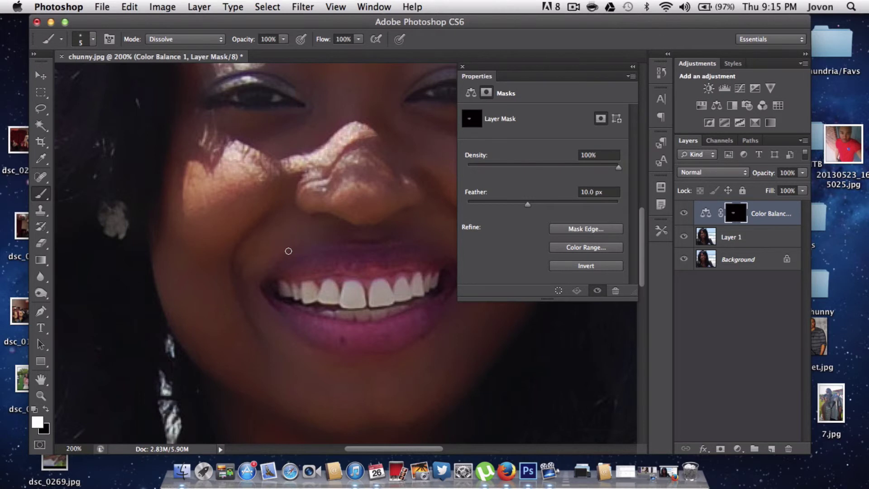
key(x)
key(x)
key(z)
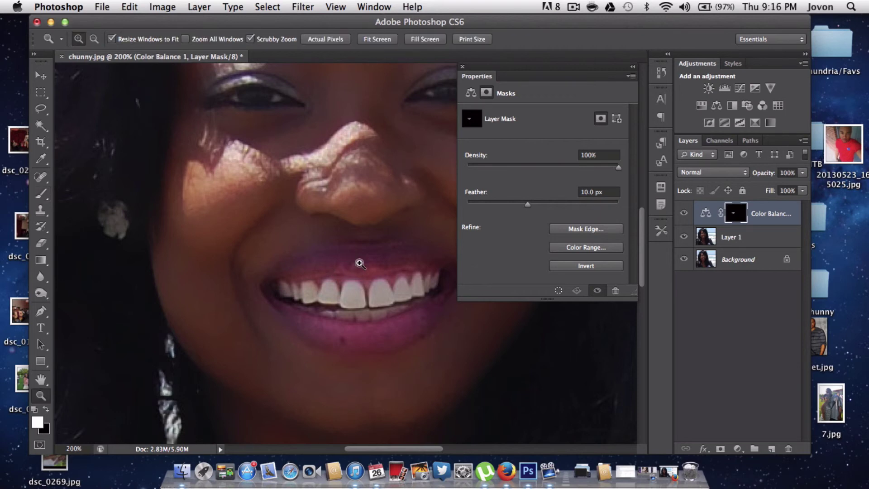
Raise the mask feather to 12.0 px and toggle the Color Balance layer to compare lips.
alt+click(360, 262)
alt+click(359, 263)
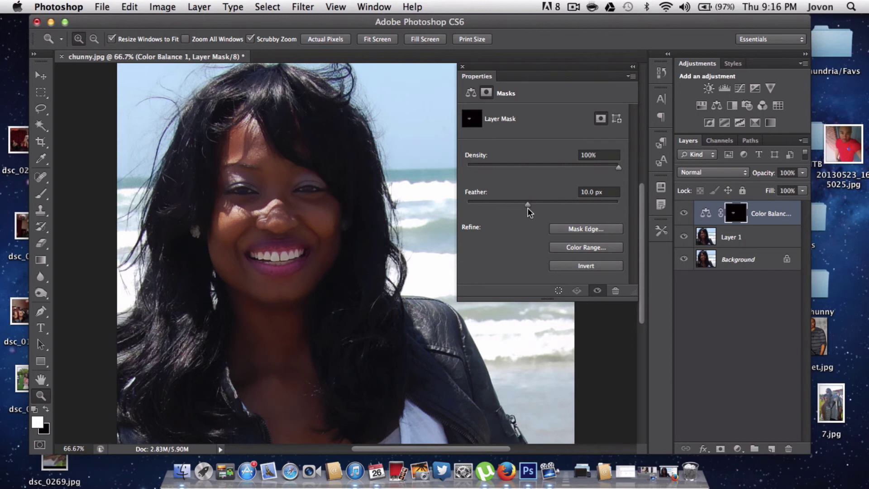
click(528, 205)
click(683, 214)
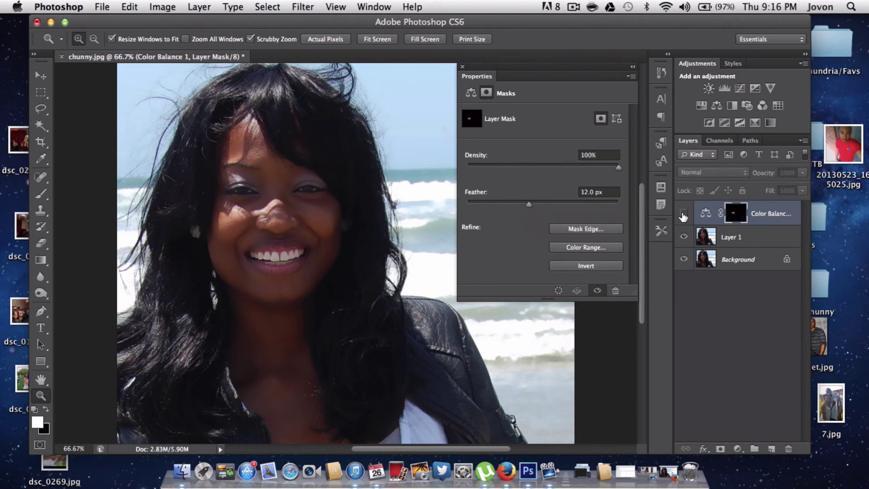
click(683, 213)
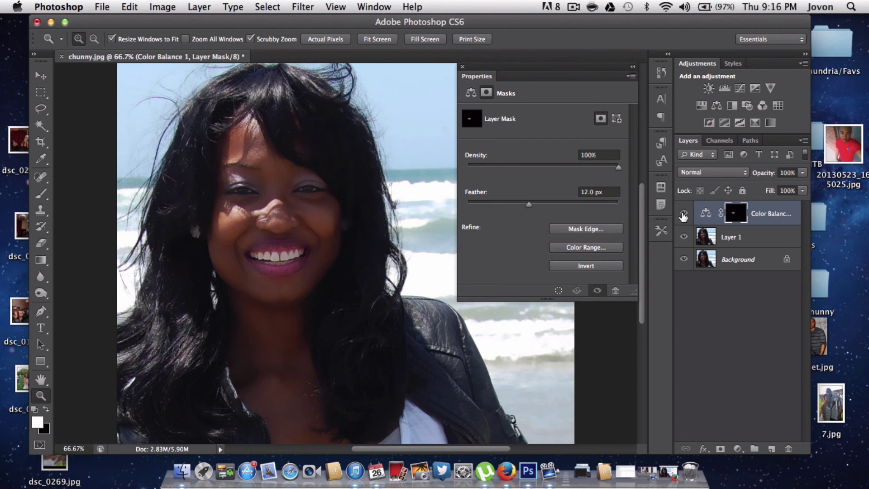
click(388, 243)
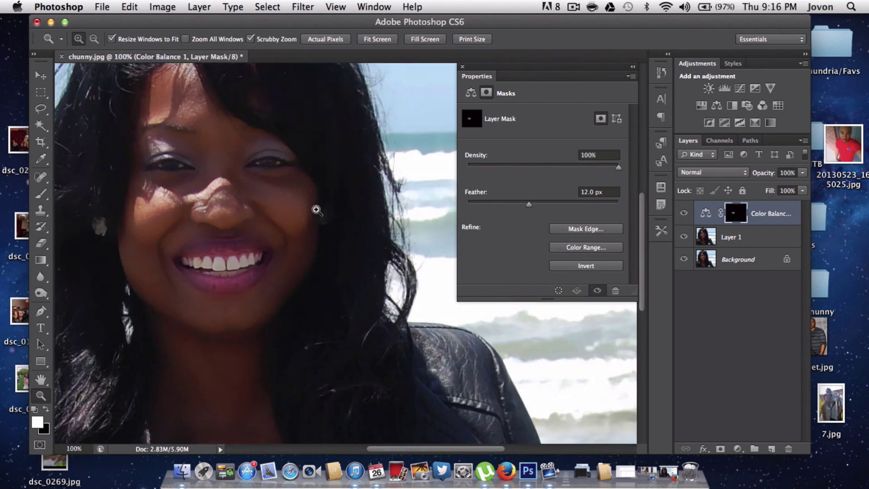